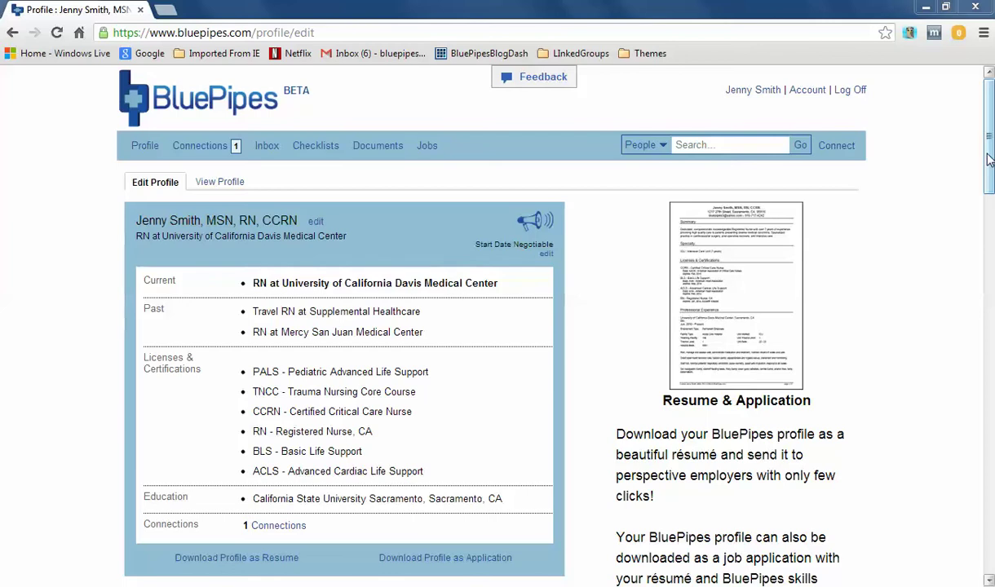
Start a new Nurse skills checklist and choose the ER - Emergency Room checklist
{"action": "scroll", "coordinate": [989, 159], "scroll_direction": "down", "scroll_amount": 2}
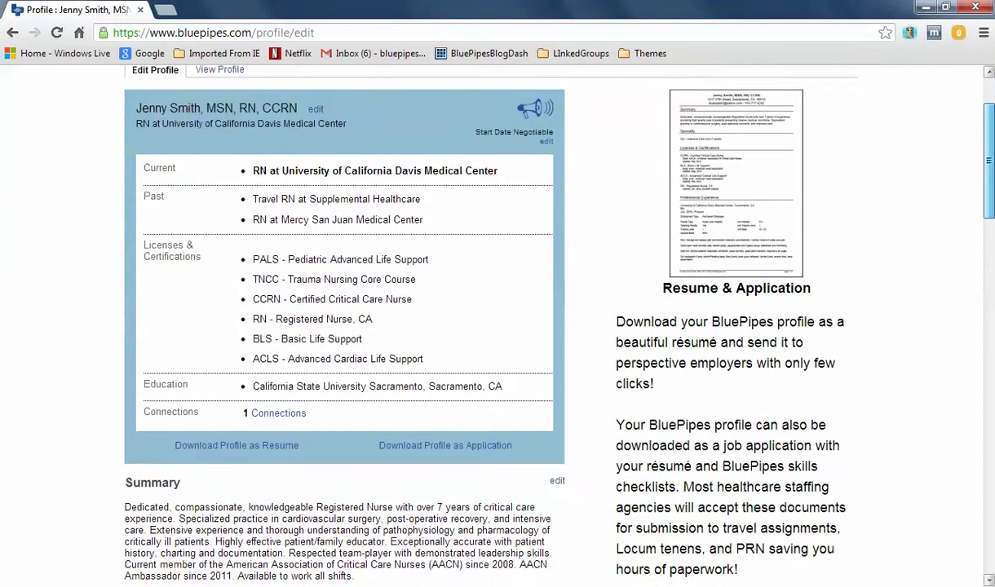
{"action": "scroll", "coordinate": [531, 310], "scroll_direction": "down", "scroll_amount": 4}
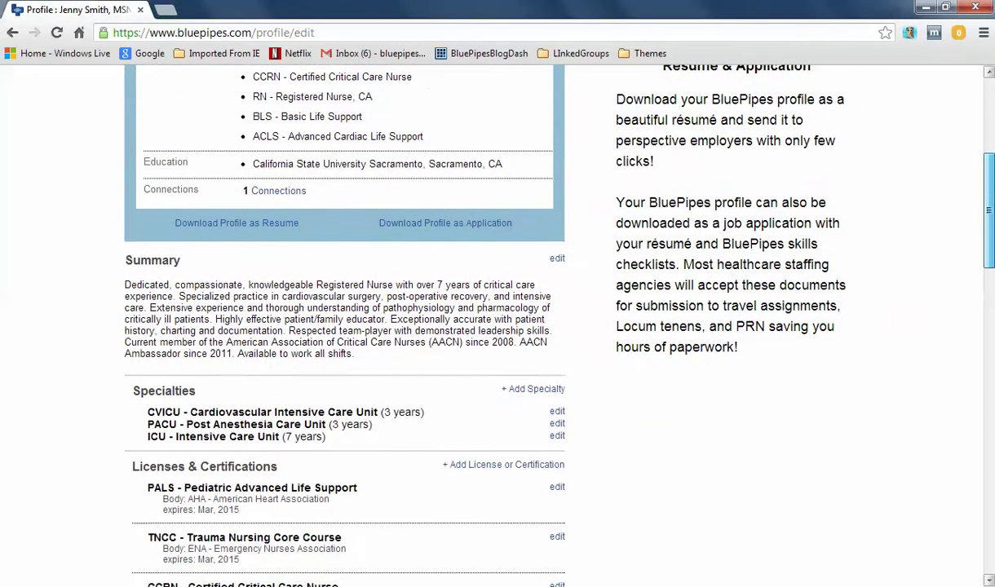
{"action": "scroll", "coordinate": [530, 326], "scroll_direction": "down", "scroll_amount": 3}
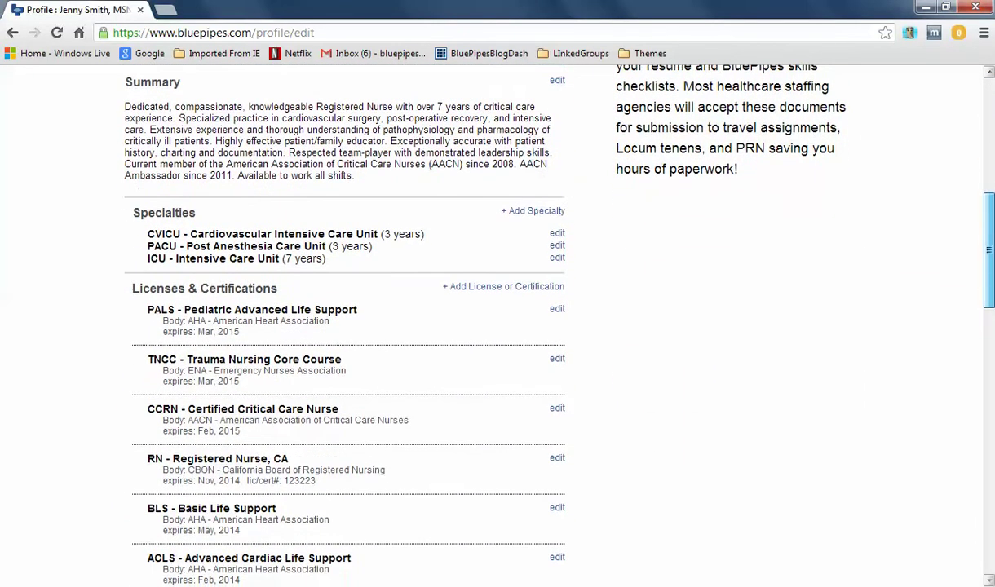
{"action": "scroll", "coordinate": [531, 326], "scroll_direction": "down", "scroll_amount": 4}
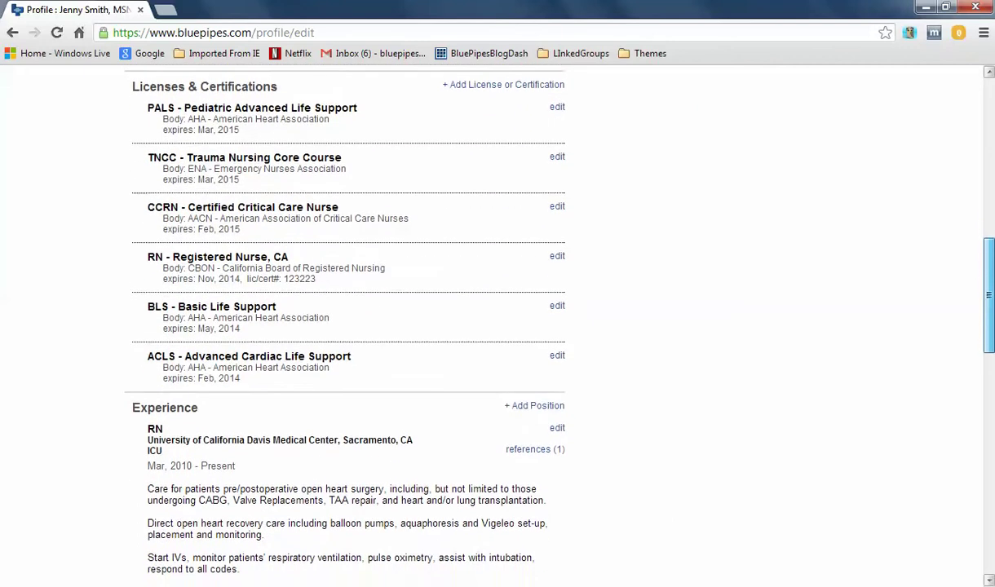
{"action": "scroll", "coordinate": [531, 326], "scroll_direction": "down", "scroll_amount": 4}
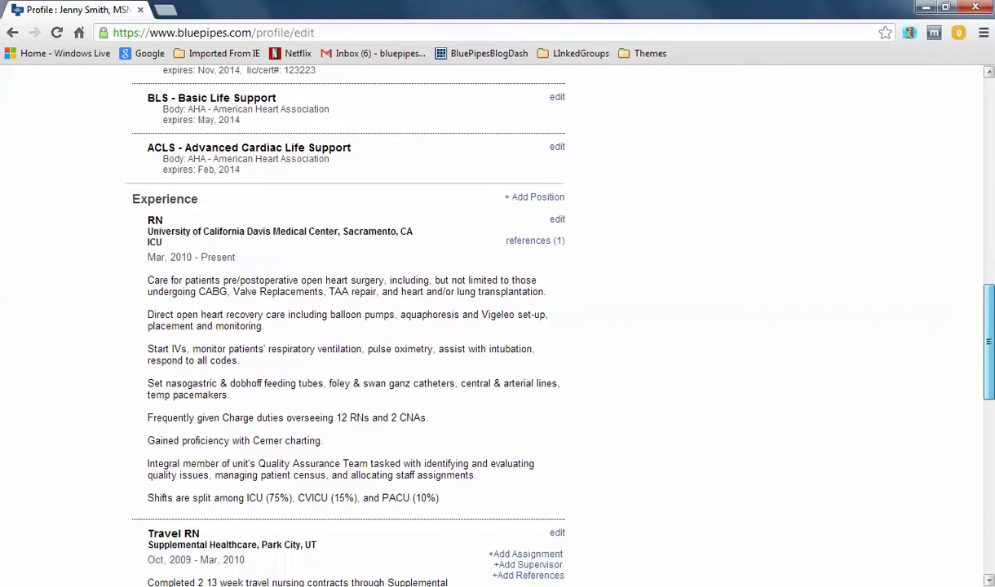
{"action": "scroll", "coordinate": [531, 327], "scroll_direction": "down", "scroll_amount": 5}
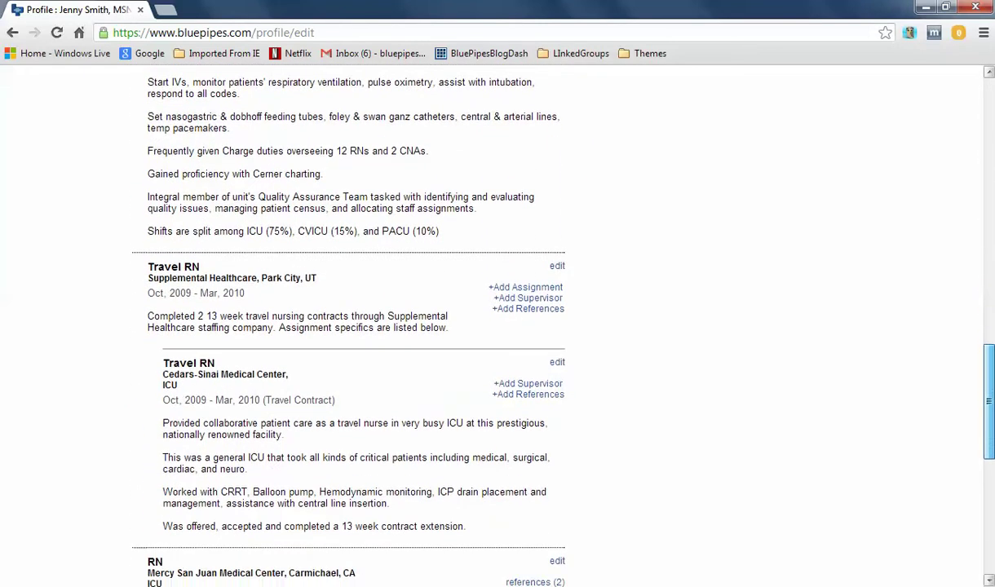
{"action": "scroll", "coordinate": [531, 327], "scroll_direction": "down", "scroll_amount": 5}
{"action": "scroll", "coordinate": [531, 326], "scroll_direction": "down", "scroll_amount": 2}
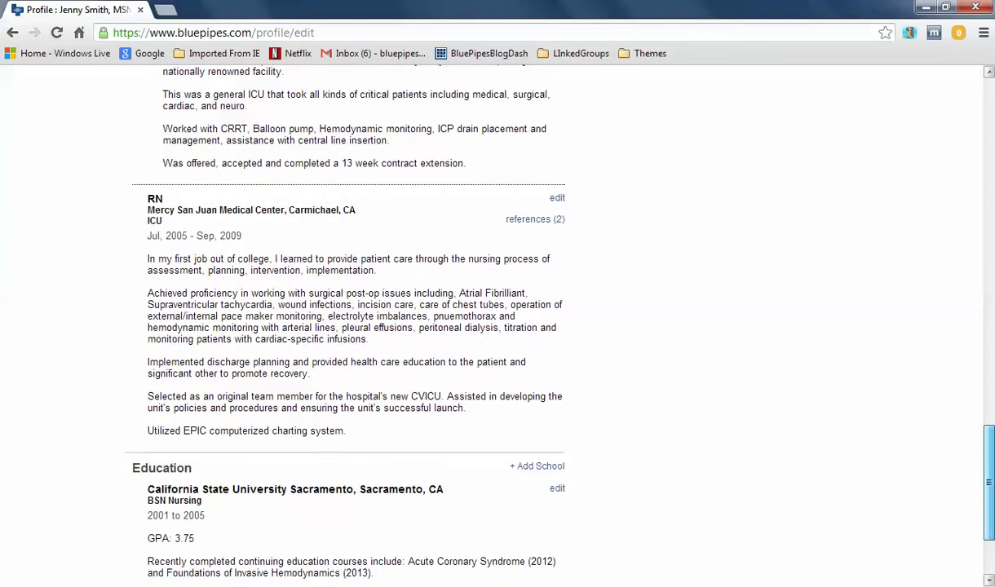
{"action": "left_click_drag", "start_coordinate": [989, 466], "coordinate": [990, 118]}
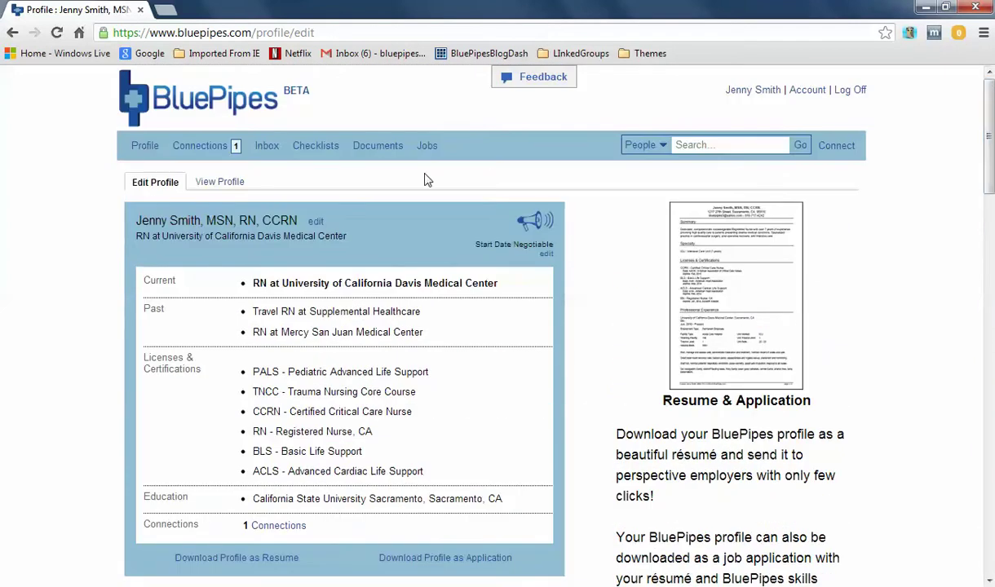
{"action": "left_click", "coordinate": [302, 151]}
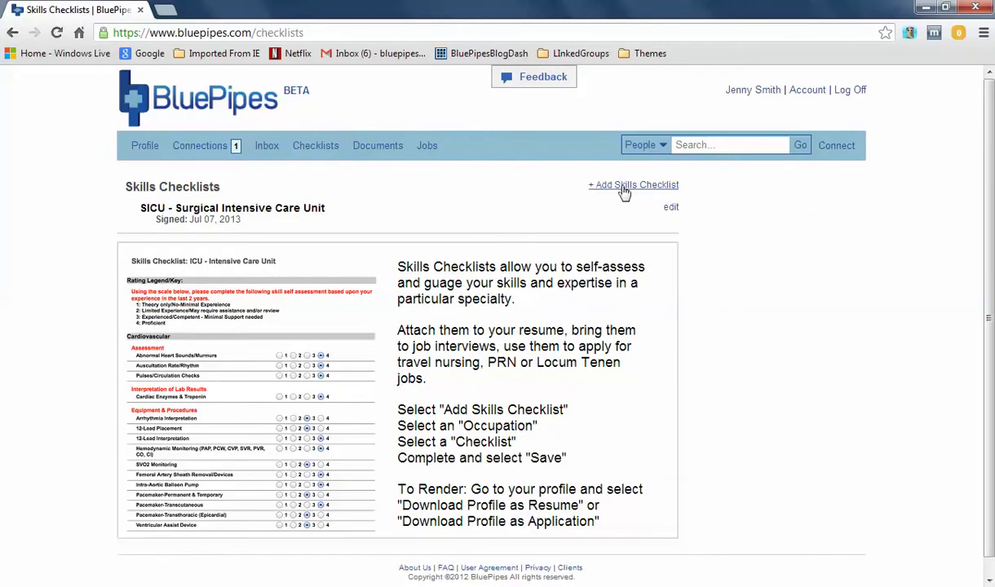
{"action": "left_click", "coordinate": [624, 188]}
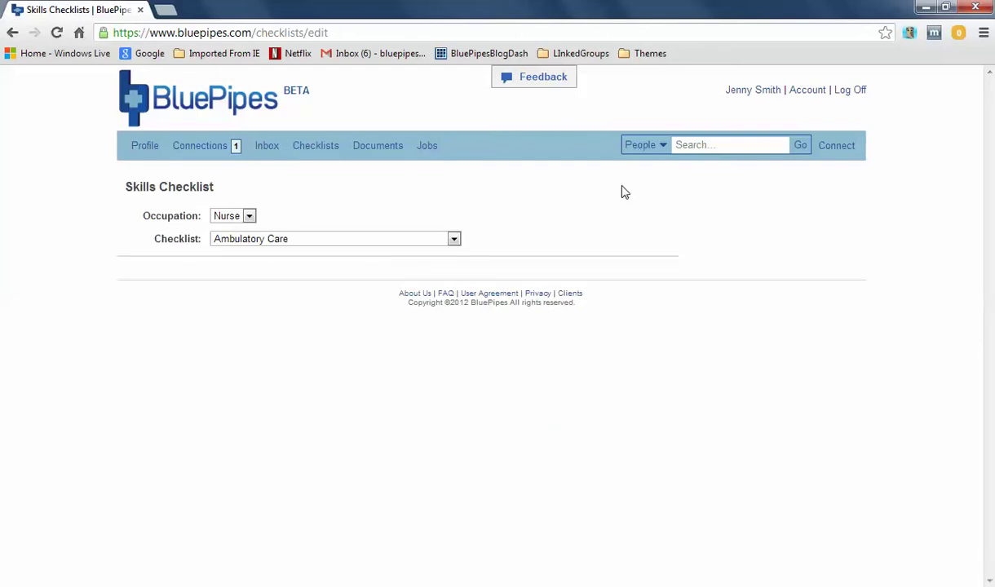
{"action": "left_click", "coordinate": [251, 218]}
{"action": "left_click", "coordinate": [249, 217]}
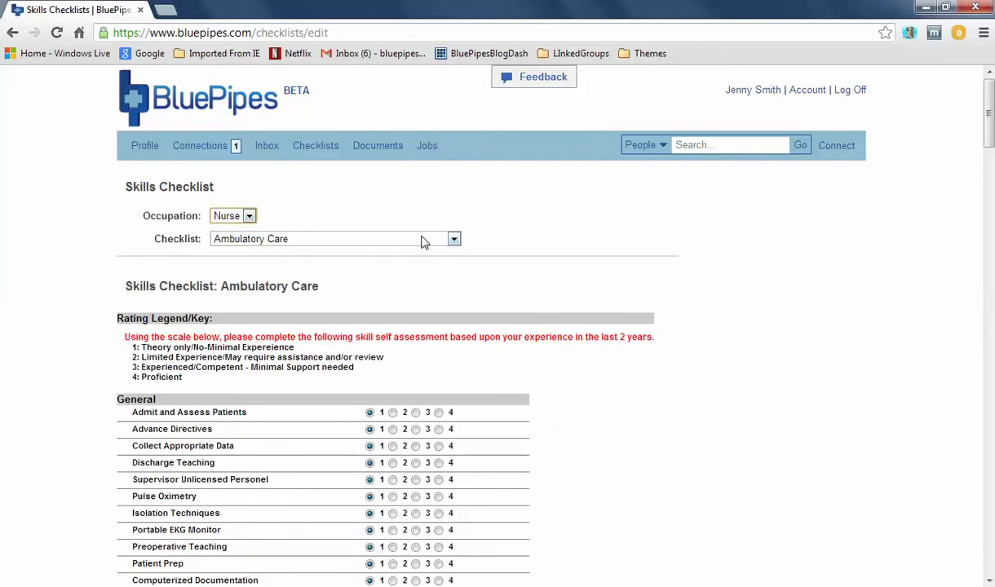
{"action": "left_click", "coordinate": [453, 238]}
{"action": "left_click_drag", "start_coordinate": [455, 289], "coordinate": [462, 305]}
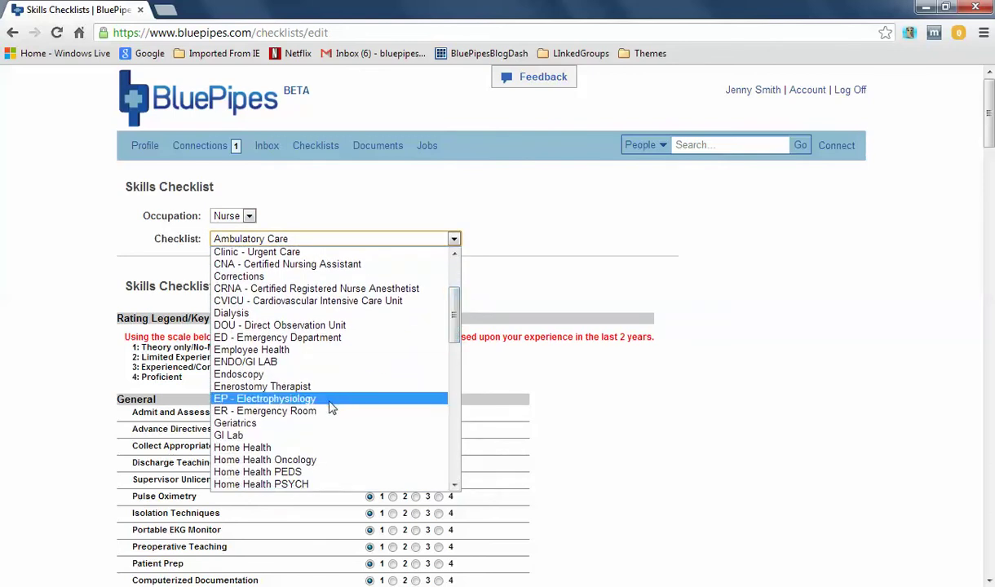
{"action": "left_click", "coordinate": [310, 417]}
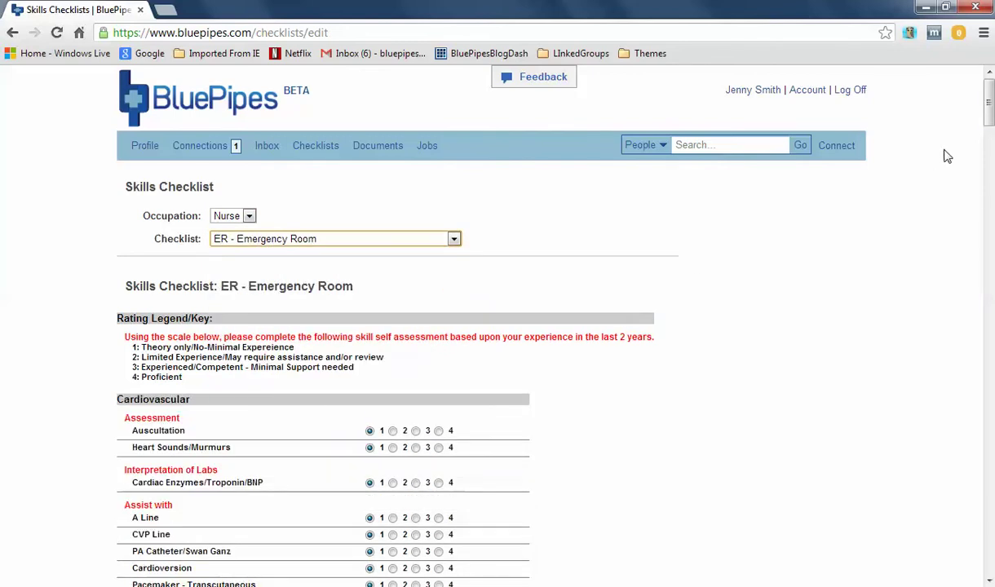
Tick newborn for the three age criteria, affirm accuracy, and save the ER checklist
{"action": "left_click_drag", "start_coordinate": [988, 97], "coordinate": [989, 543]}
{"action": "left_click", "coordinate": [422, 340]}
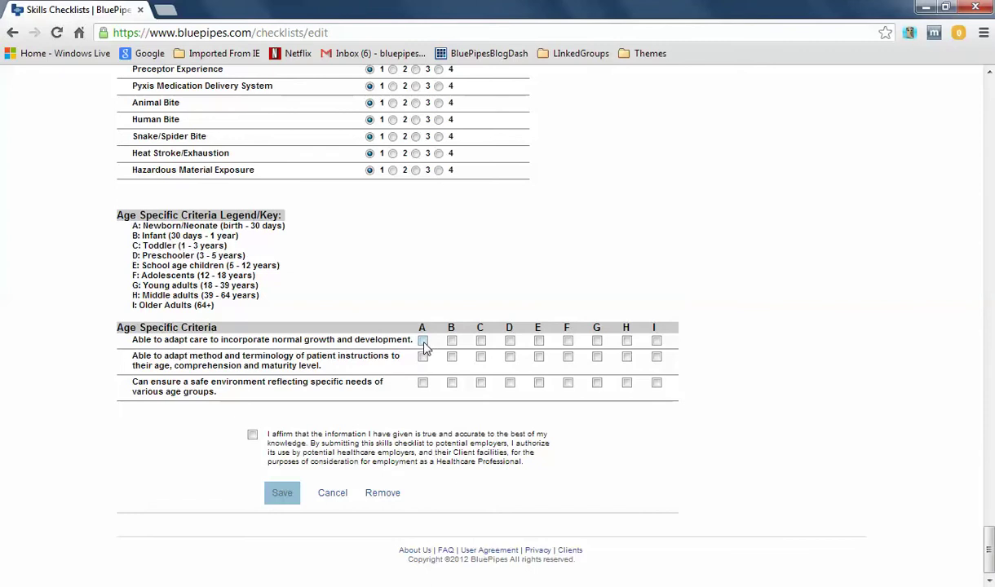
{"action": "left_click", "coordinate": [423, 356]}
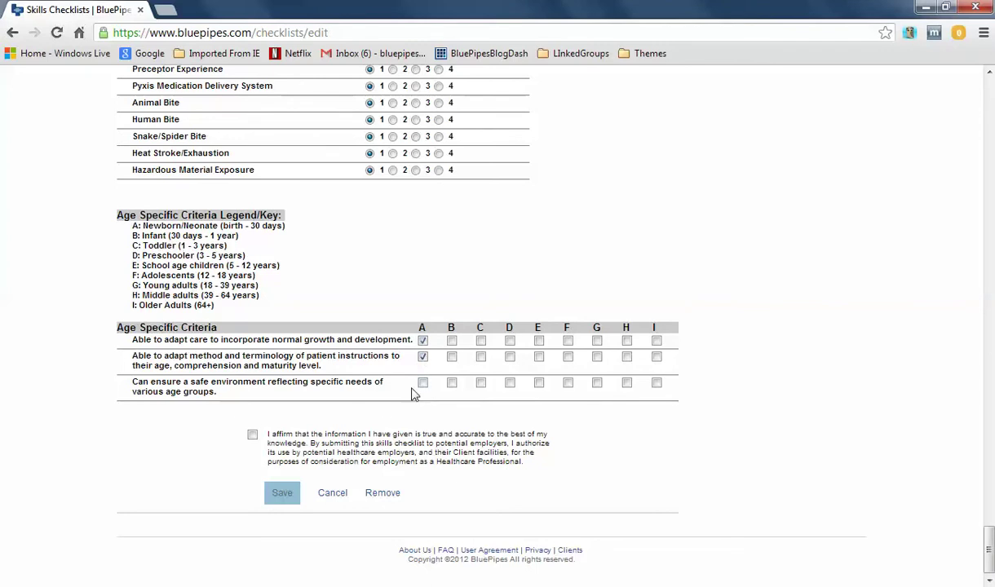
{"action": "left_click", "coordinate": [423, 383]}
{"action": "left_click", "coordinate": [252, 435]}
{"action": "left_click", "coordinate": [283, 495]}
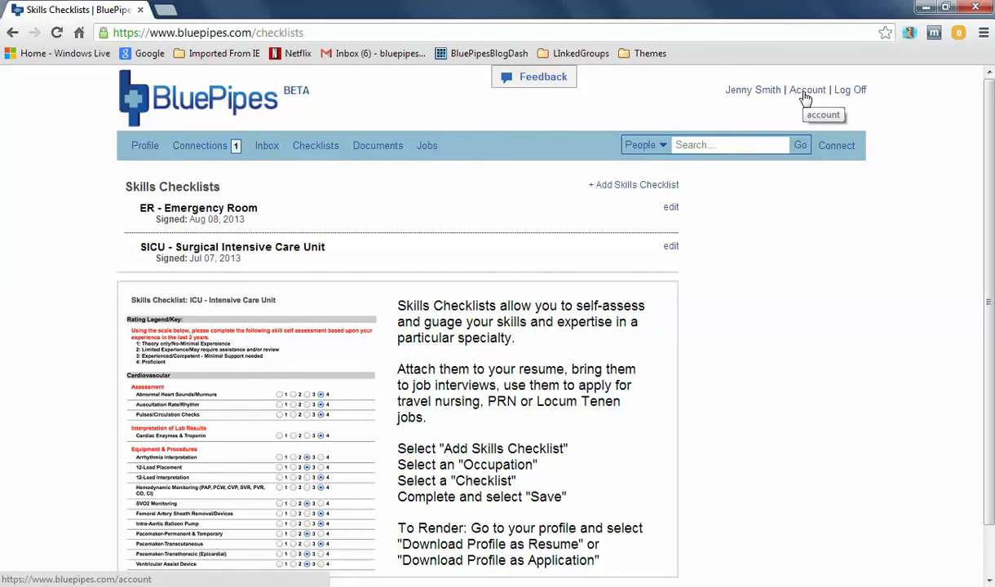
Check the account's Personal Info and Emergency Contact details, then go to Documents' background questions
{"action": "left_click", "coordinate": [807, 97]}
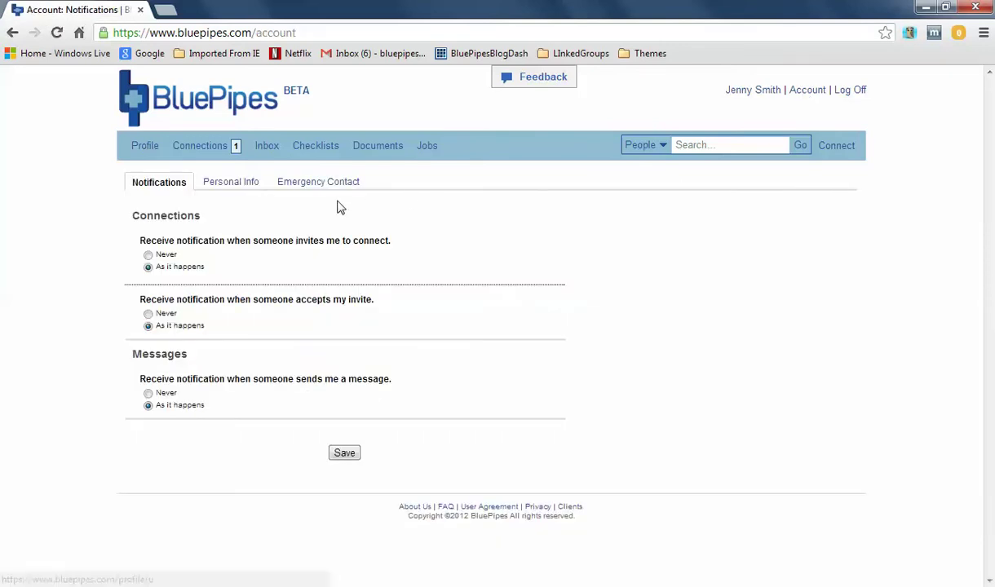
{"action": "left_click", "coordinate": [238, 190]}
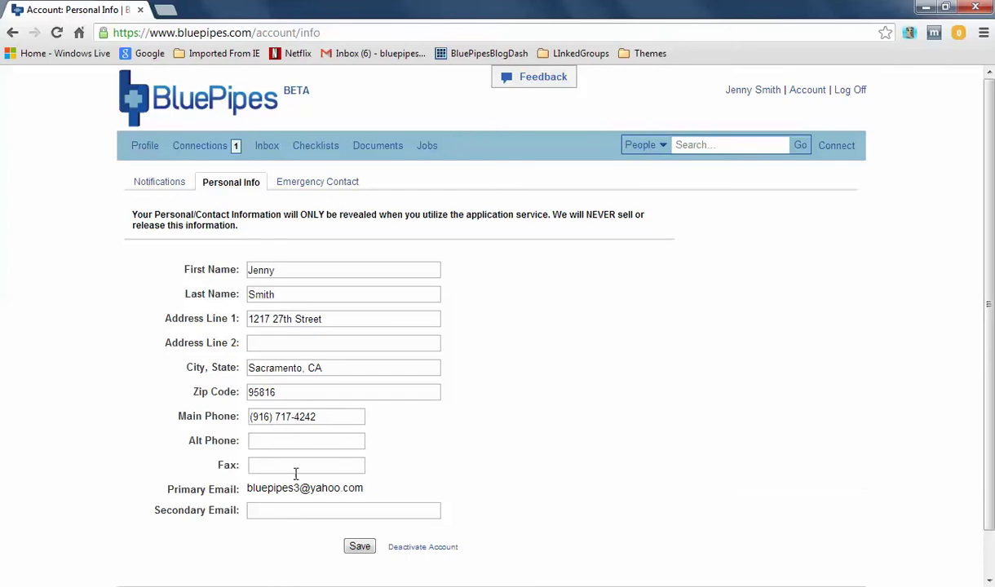
{"action": "left_click", "coordinate": [306, 187]}
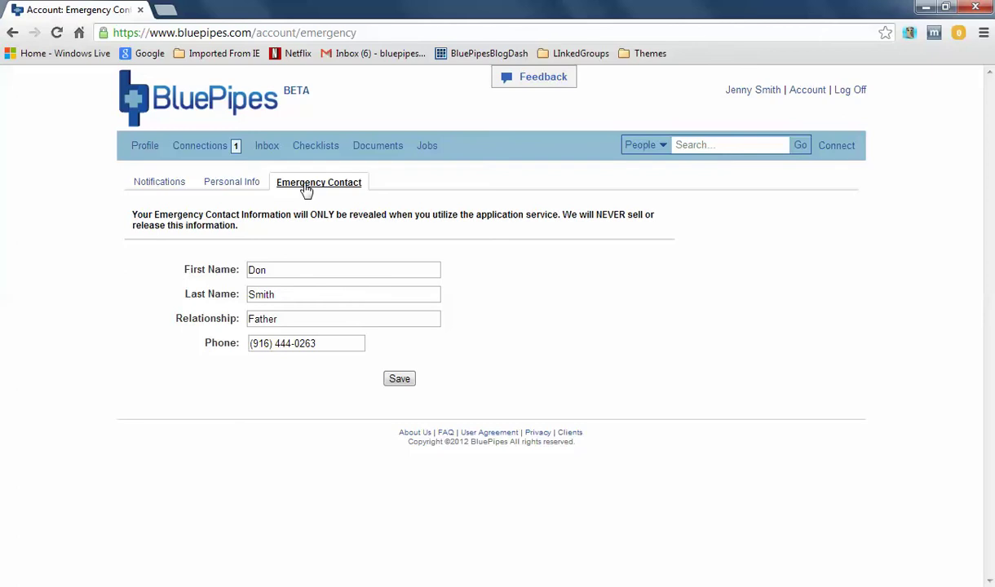
{"action": "left_click", "coordinate": [381, 155]}
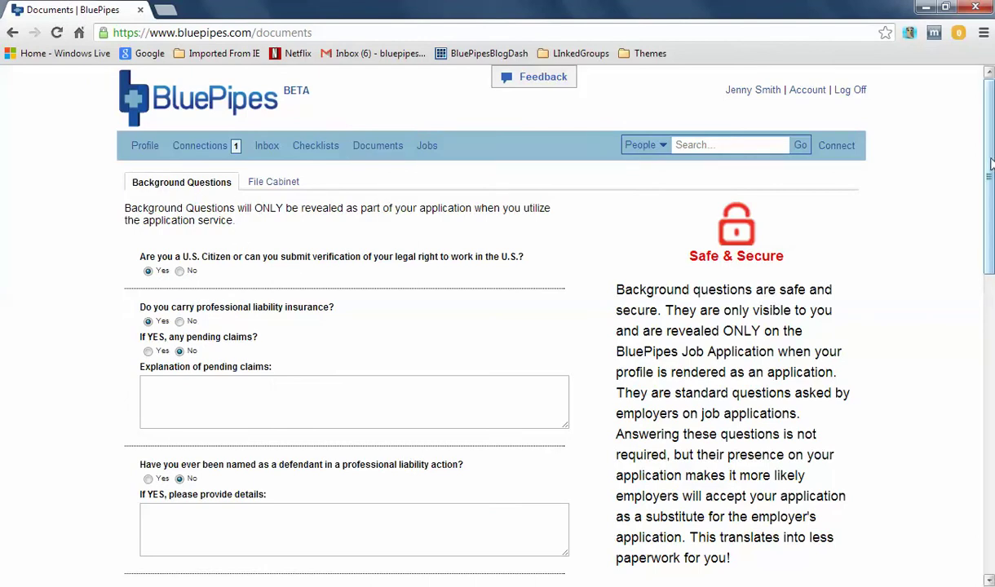
Tick the accuracy affirmation at the bottom of Background Questions and save the answers
{"action": "left_click_drag", "start_coordinate": [990, 163], "coordinate": [989, 474]}
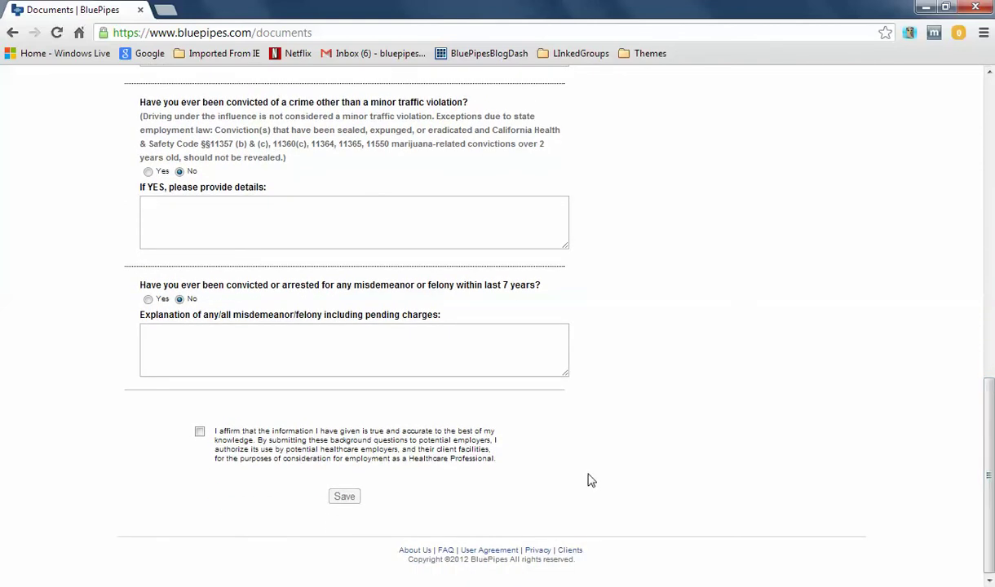
{"action": "left_click", "coordinate": [200, 431]}
{"action": "left_click", "coordinate": [341, 496]}
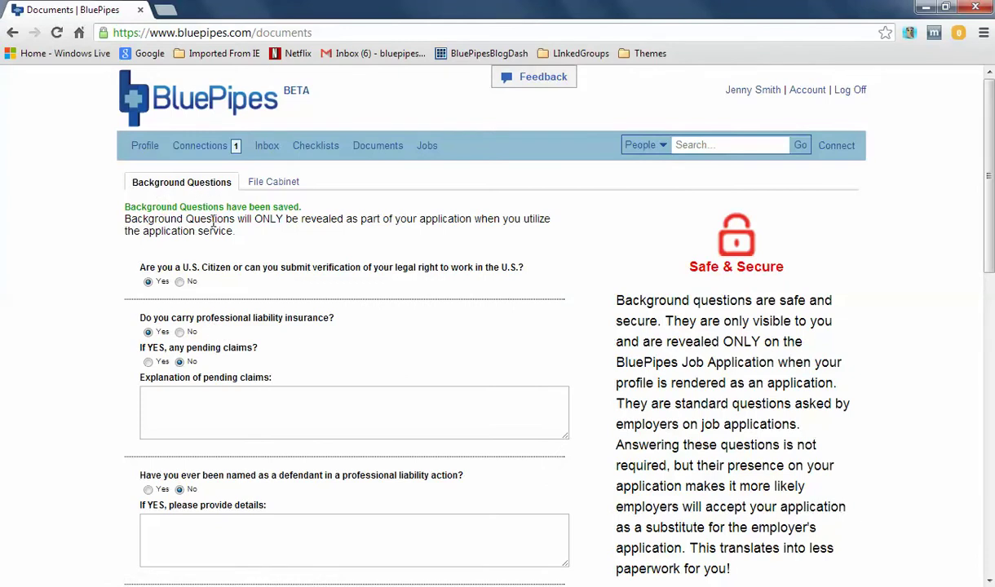
Start the profile download as an application, including the ER checklist with its skills affirmation
{"action": "left_click", "coordinate": [148, 155]}
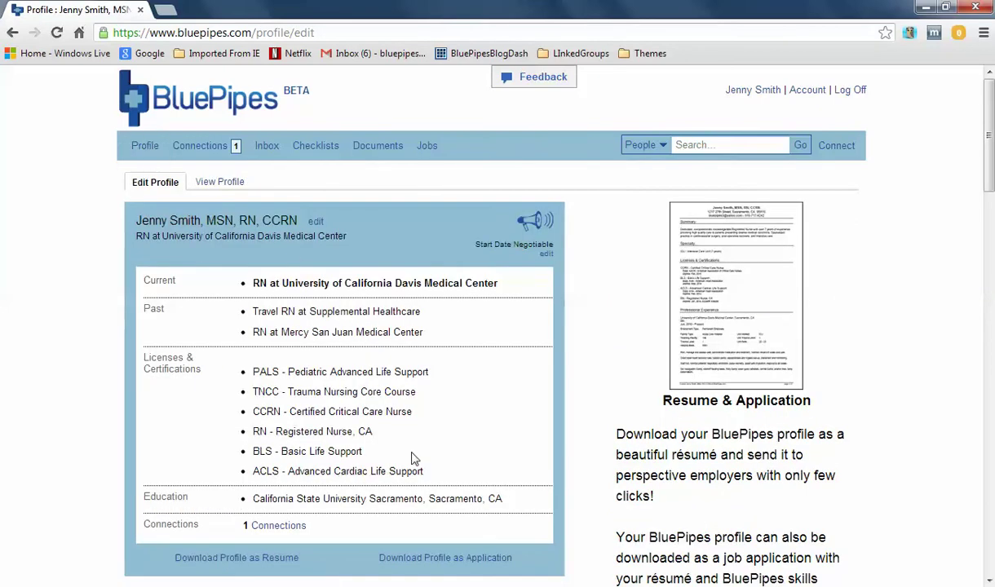
{"action": "left_click", "coordinate": [446, 563]}
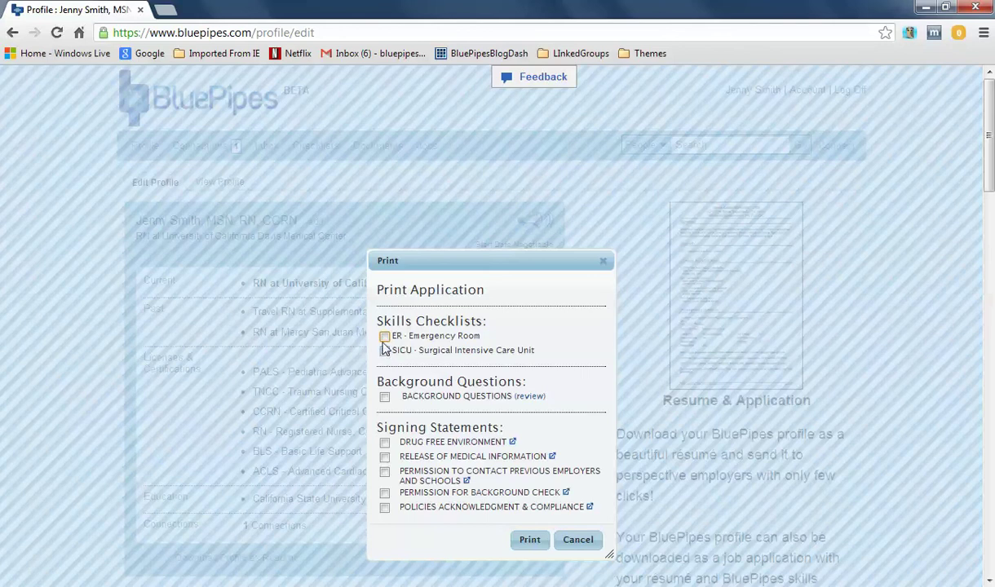
{"action": "left_click", "coordinate": [385, 338]}
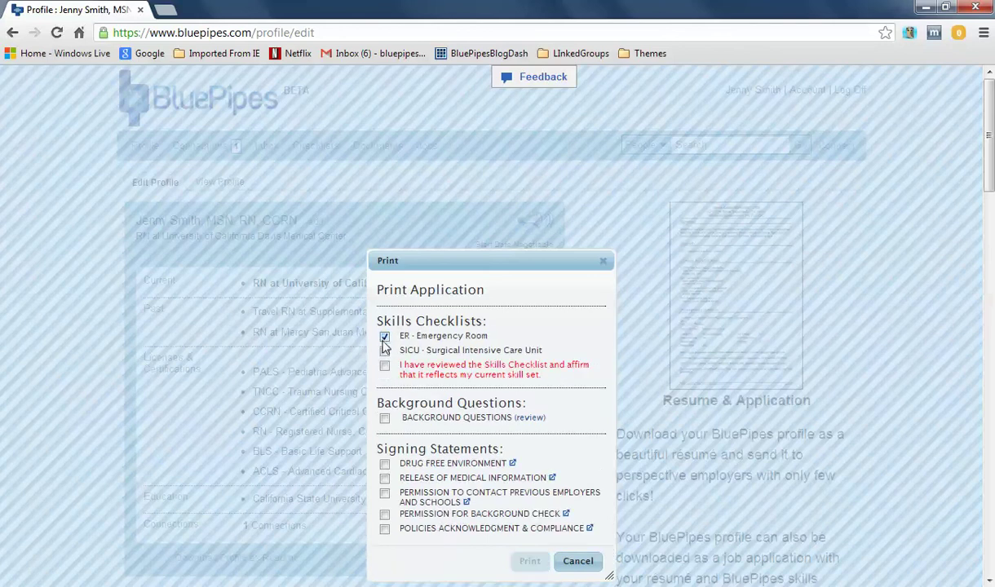
{"action": "left_click", "coordinate": [385, 368]}
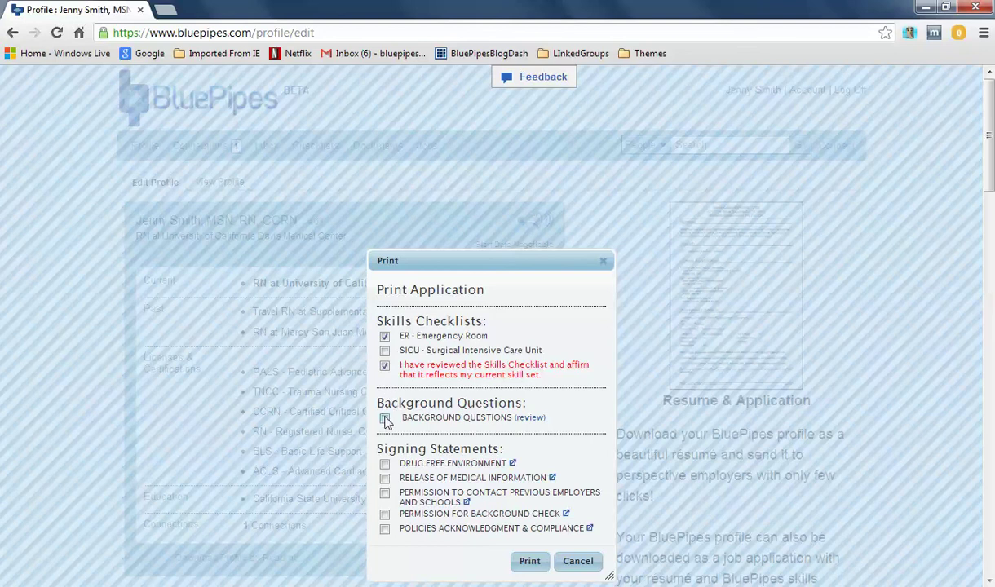
Include Background Questions and all five signing statements, then view the Drug Free Environment text
{"action": "left_click", "coordinate": [386, 420]}
{"action": "left_click", "coordinate": [384, 464]}
{"action": "left_click", "coordinate": [385, 479]}
{"action": "left_click", "coordinate": [385, 494]}
{"action": "left_click", "coordinate": [385, 514]}
{"action": "left_click", "coordinate": [385, 531]}
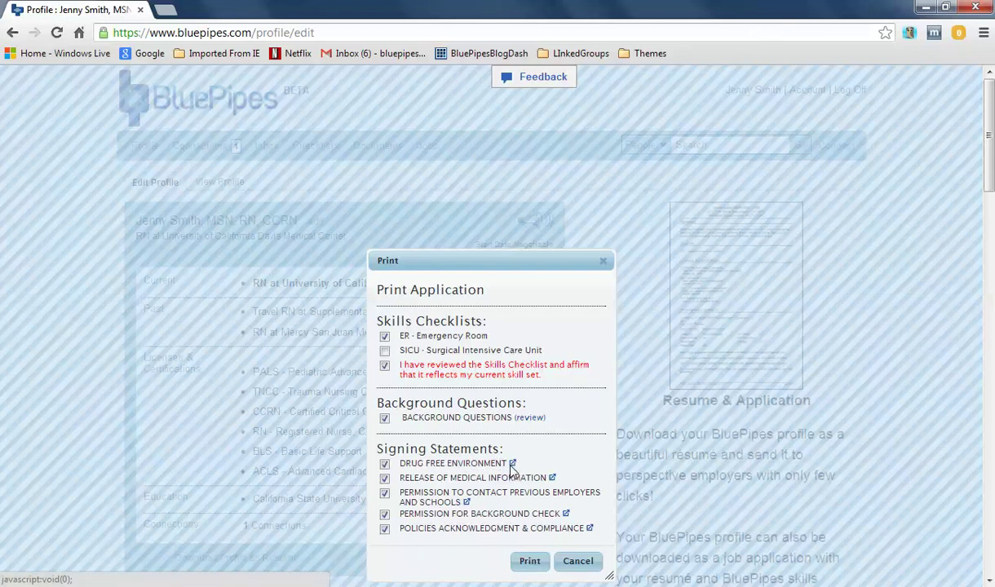
{"action": "left_click", "coordinate": [511, 465]}
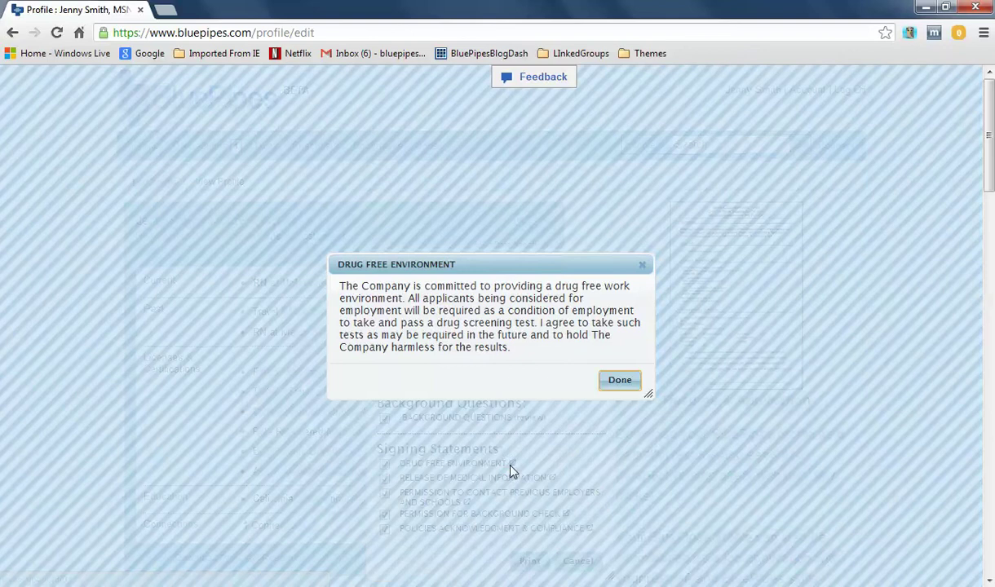
Read and close the Drug Free, Medical Release and previous-employer contact statements
{"action": "left_click", "coordinate": [620, 383]}
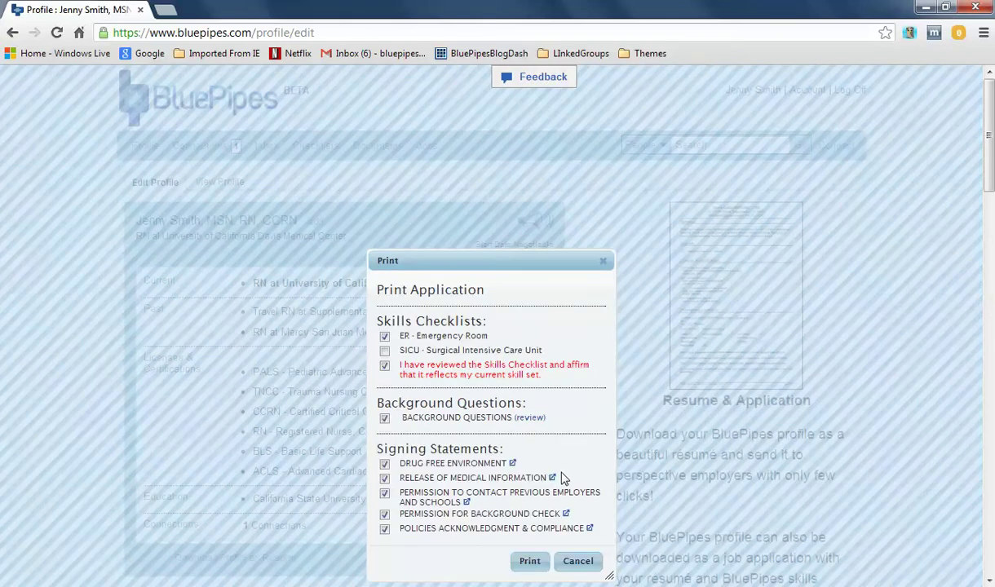
{"action": "left_click", "coordinate": [553, 479]}
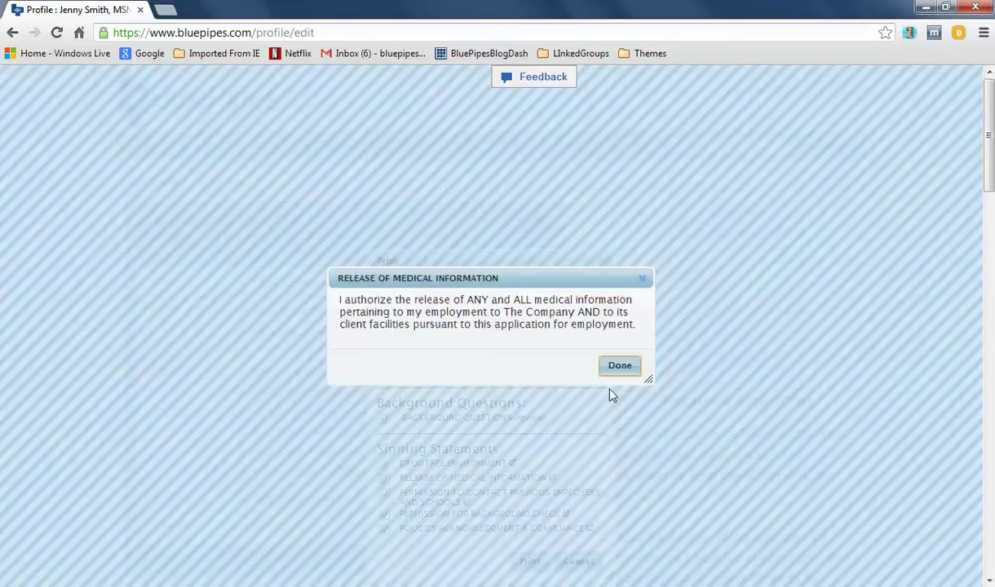
{"action": "left_click", "coordinate": [619, 367]}
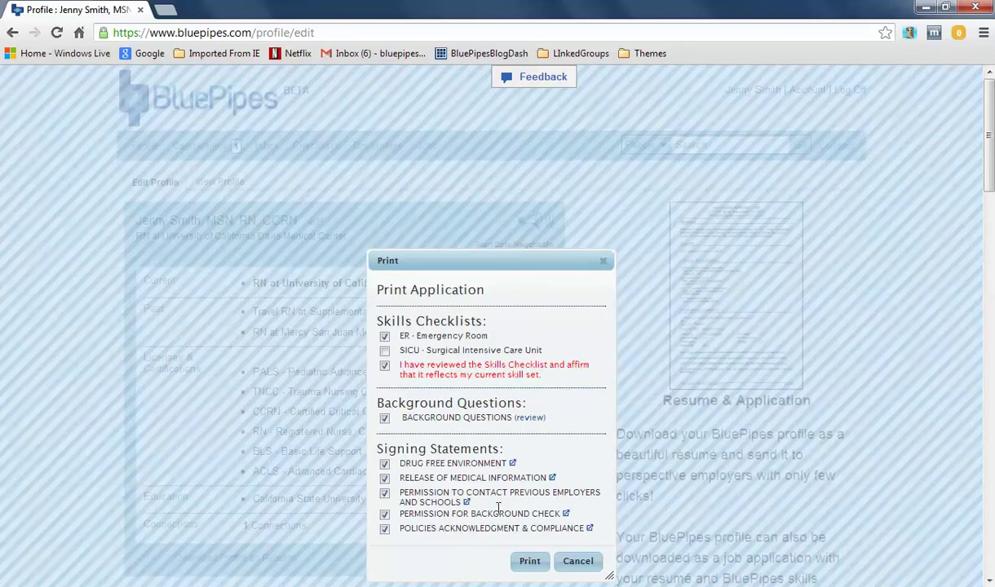
{"action": "left_click", "coordinate": [468, 504]}
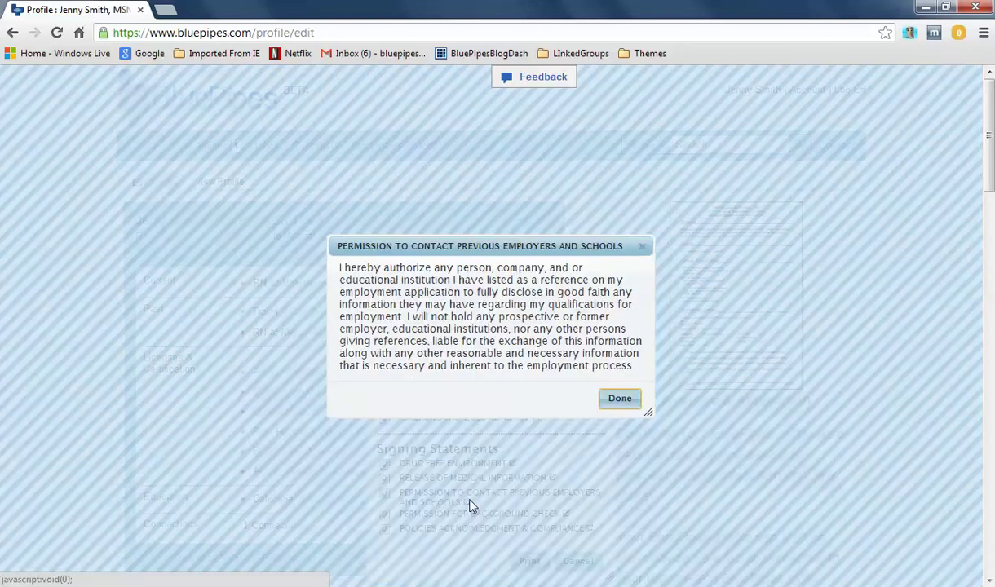
{"action": "left_click", "coordinate": [616, 403]}
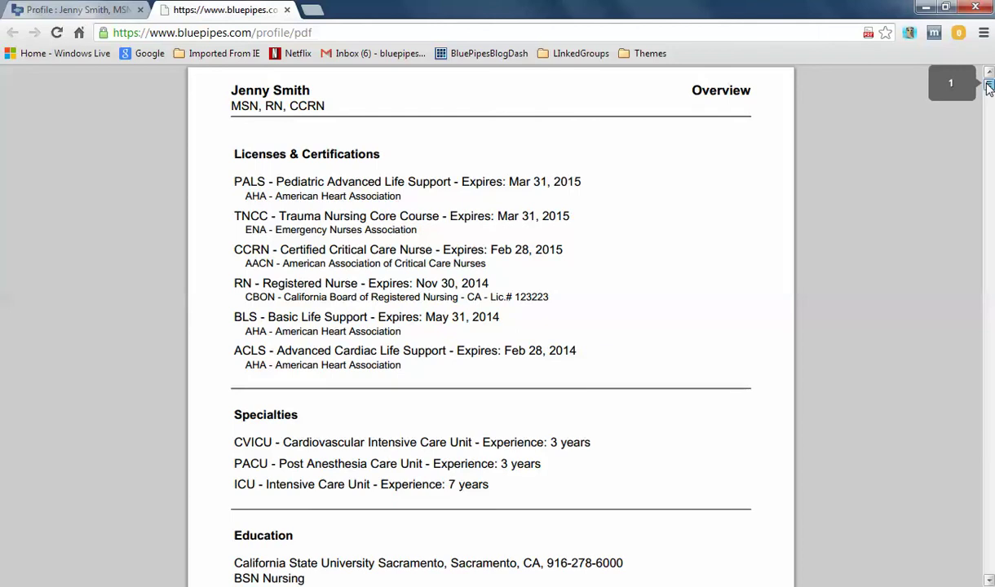
Scroll the PDF past the signed statements and résumé to the ER - Emergency Room Summary
{"action": "left_click_drag", "start_coordinate": [989, 87], "coordinate": [989, 236]}
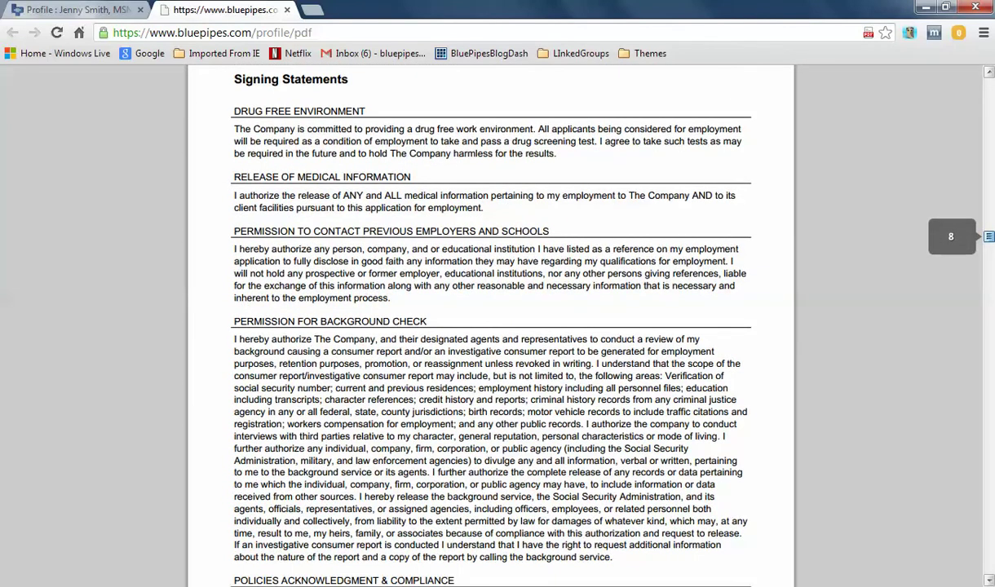
{"action": "scroll", "coordinate": [555, 377], "scroll_direction": "down", "scroll_amount": 4}
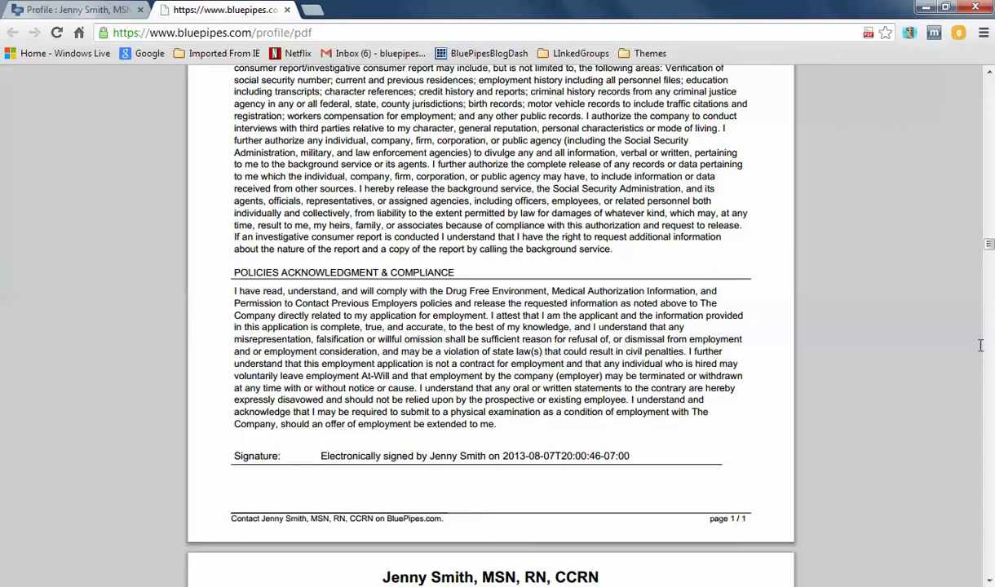
{"action": "mouse_move", "coordinate": [990, 247]}
{"action": "left_mouse_down"}
{"action": "mouse_move", "coordinate": [990, 357]}
{"action": "mouse_move", "coordinate": [989, 342]}
{"action": "left_mouse_up"}
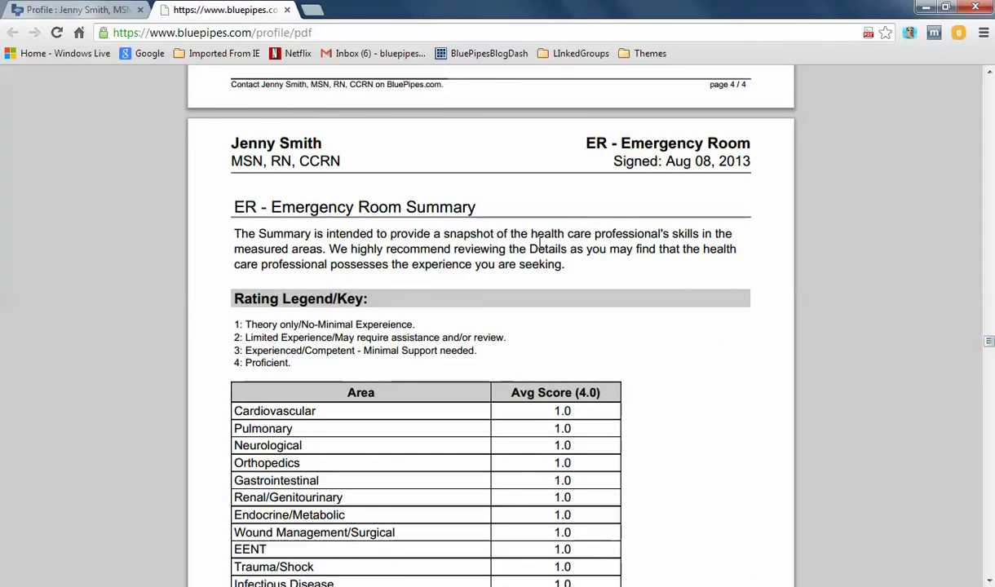
{"action": "right_click", "coordinate": [520, 188]}
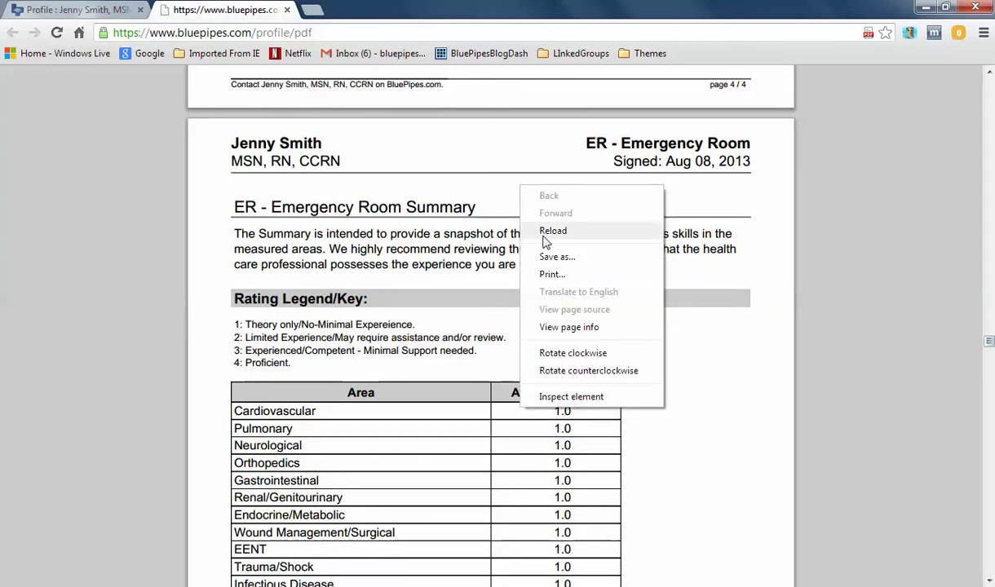
Save the application PDF into the Downloads folder with Save as
{"action": "left_click", "coordinate": [552, 263]}
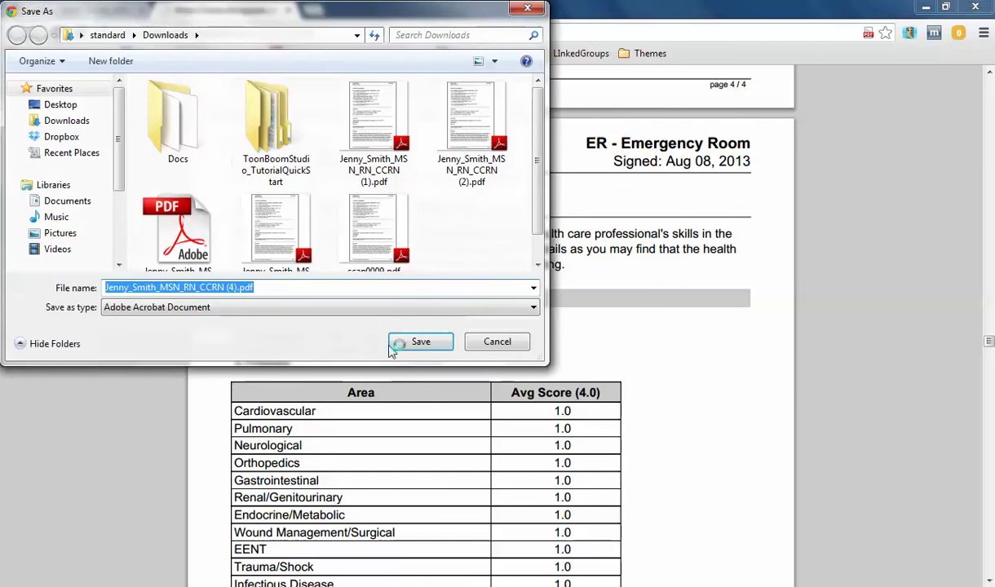
{"action": "left_click", "coordinate": [406, 343]}
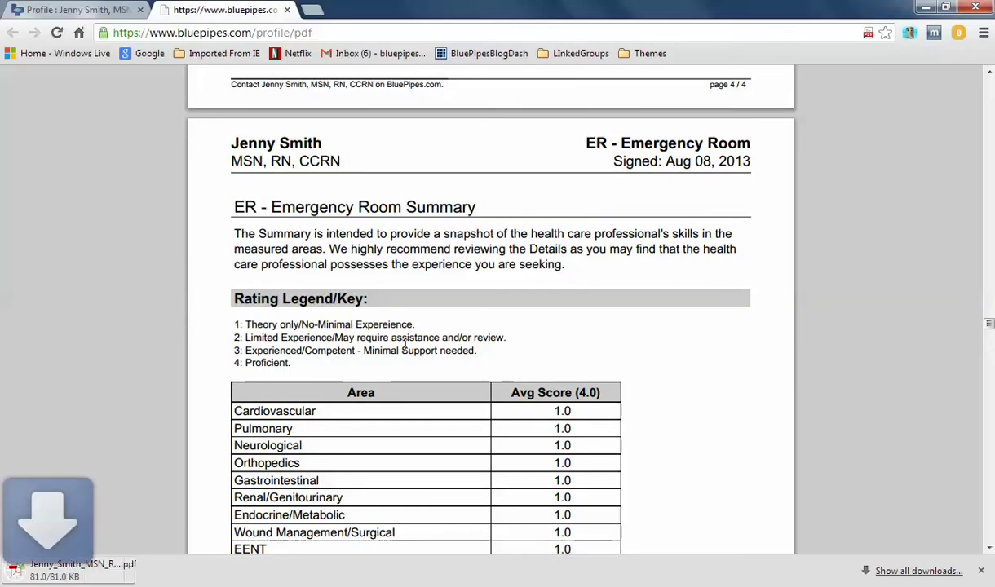